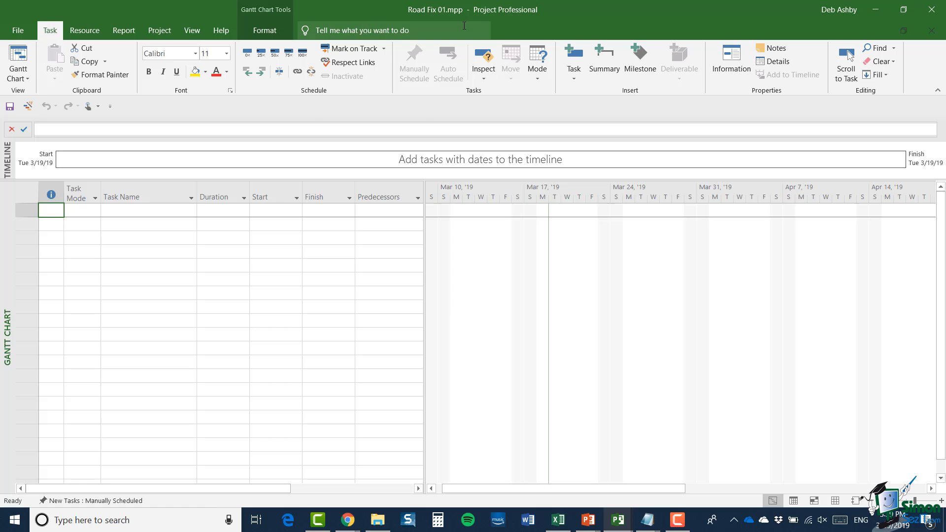
Step: Open the working time settings and browse the Standard project calendar's months from January to March 2019 and its work weeks
{"action": "left_click", "coordinate": [159, 31]}
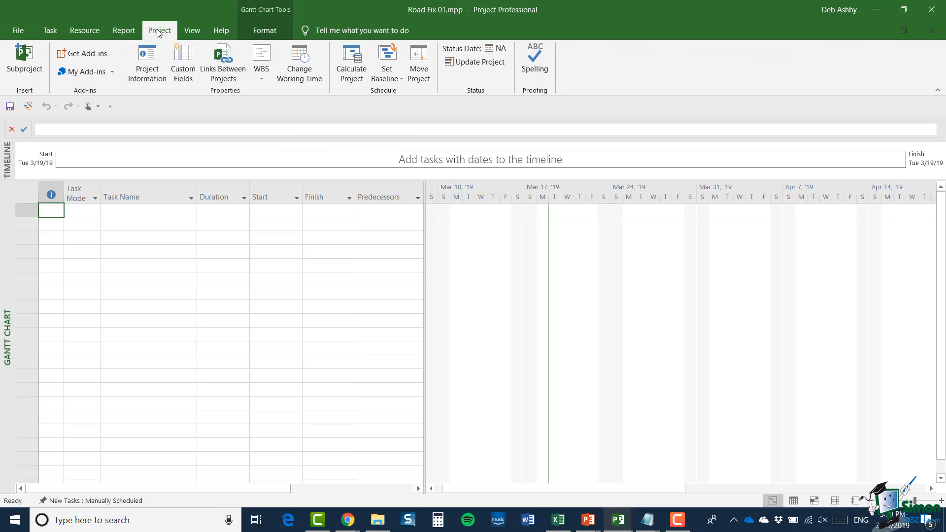
{"action": "left_click", "coordinate": [291, 72]}
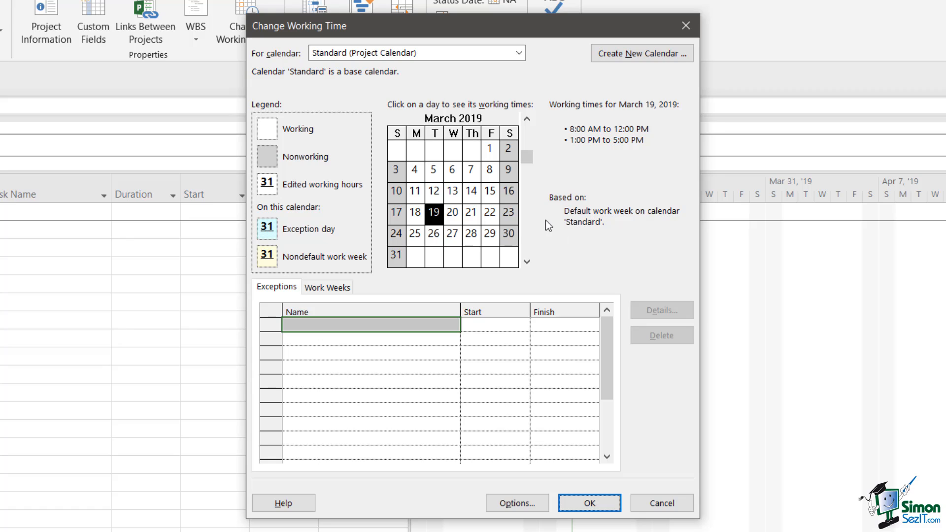
{"action": "left_click", "coordinate": [526, 119]}
{"action": "left_click", "coordinate": [526, 118]}
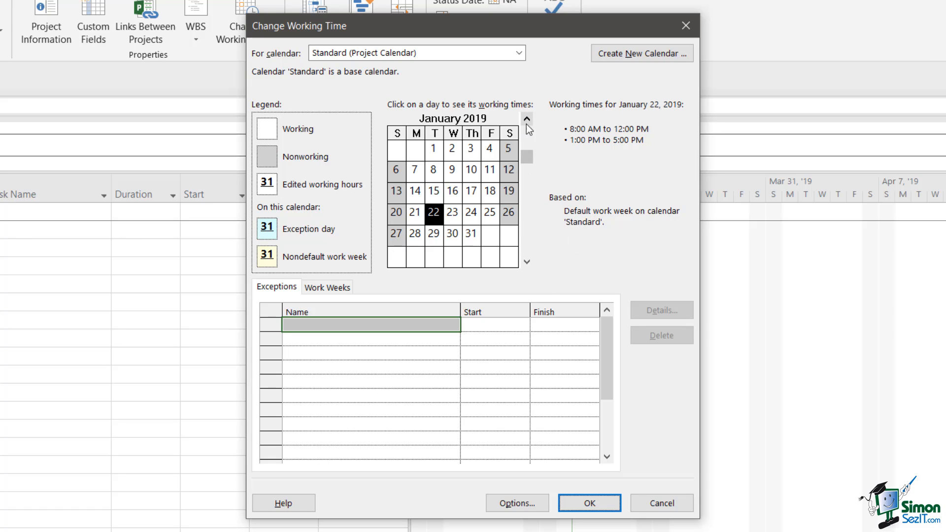
{"action": "left_click", "coordinate": [527, 263]}
{"action": "left_click", "coordinate": [527, 262]}
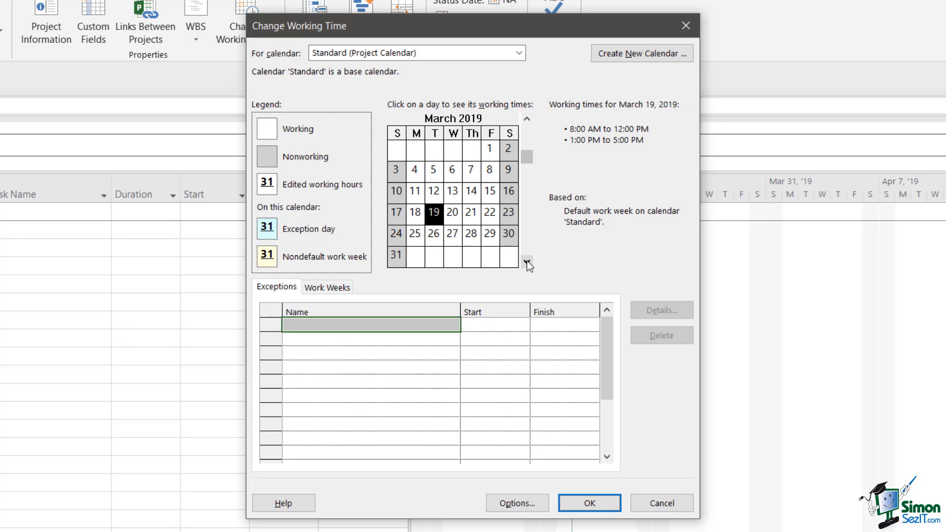
{"action": "left_click", "coordinate": [527, 118]}
{"action": "left_click", "coordinate": [527, 261]}
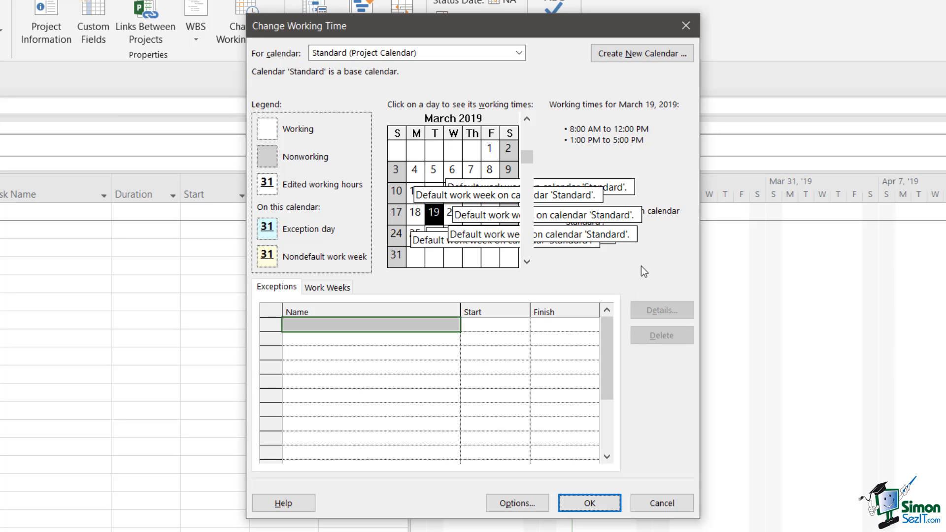
{"action": "left_click_drag", "start_coordinate": [534, 23], "coordinate": [486, 18]}
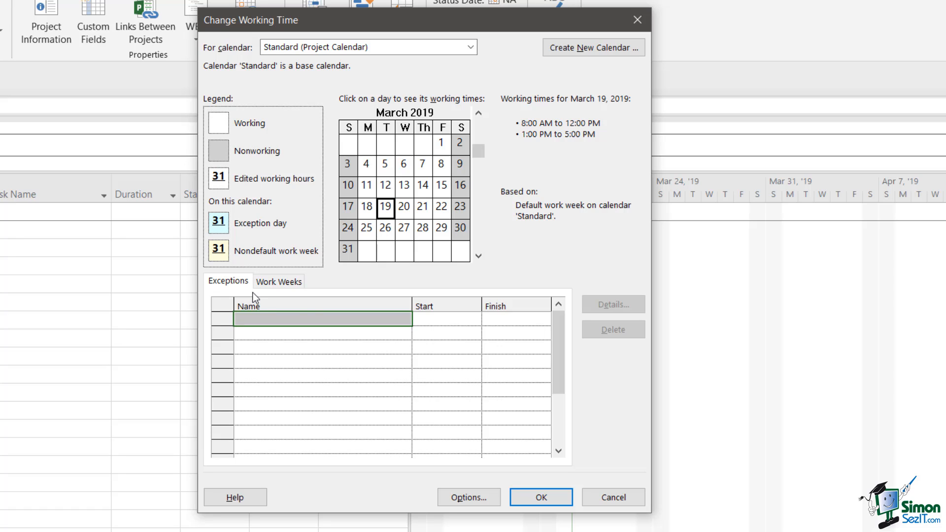
{"action": "left_click", "coordinate": [293, 282]}
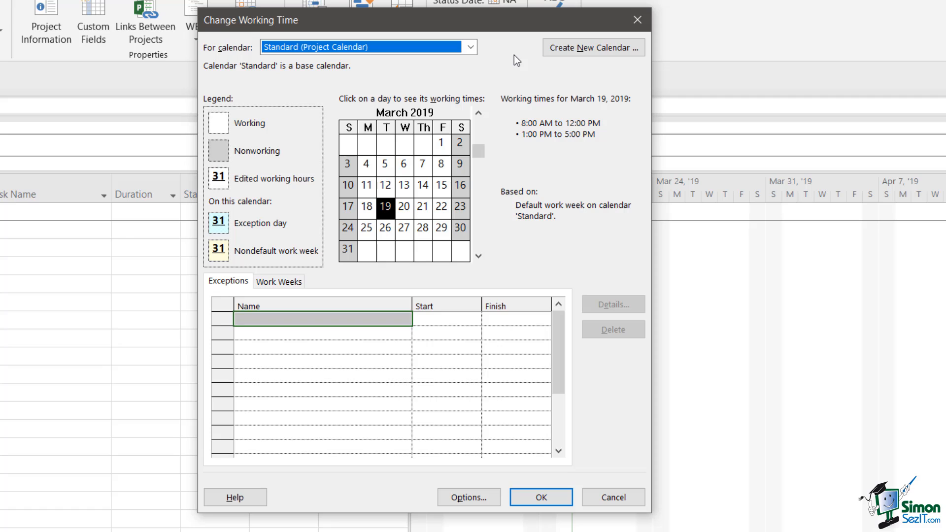
Step: Review the working times of the 24 Hours and Night Shift base calendars, returning to the Standard project calendar
{"action": "left_click", "coordinate": [472, 49]}
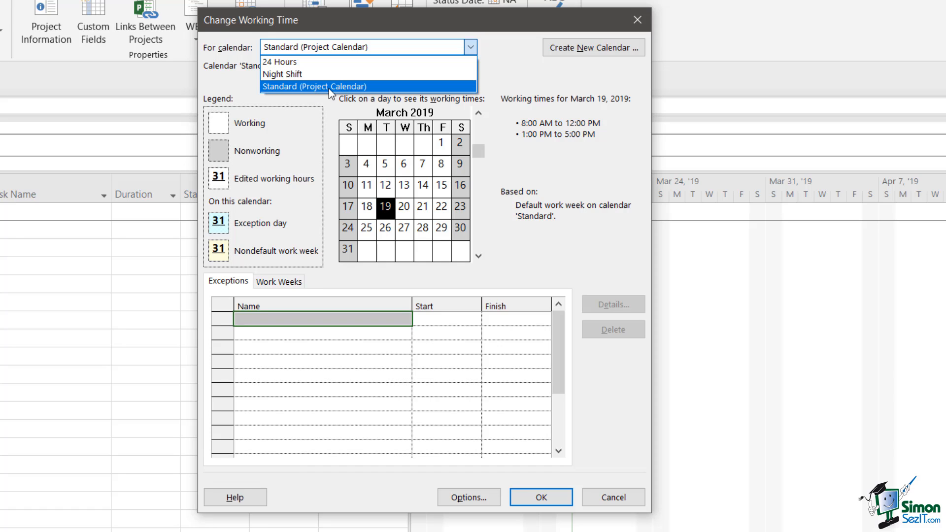
{"action": "left_click", "coordinate": [326, 62]}
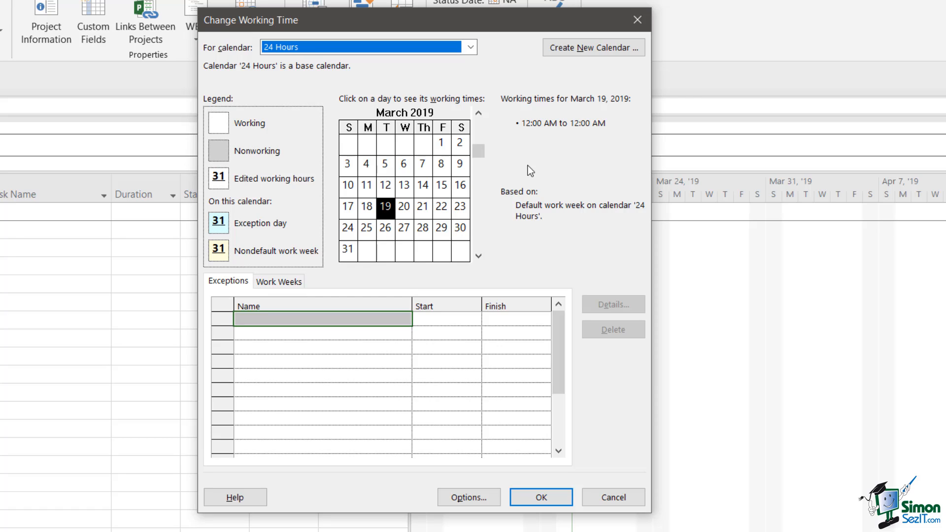
{"action": "left_click", "coordinate": [471, 47]}
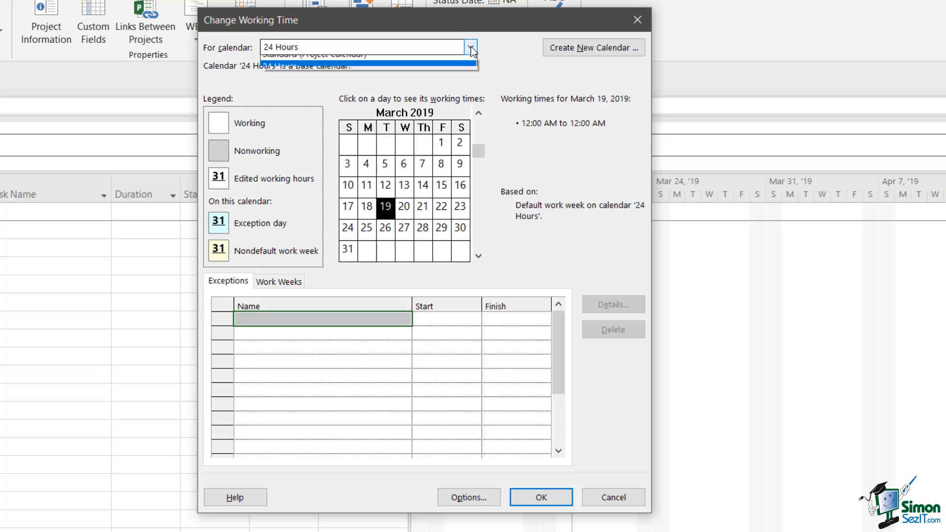
{"action": "left_click", "coordinate": [344, 64]}
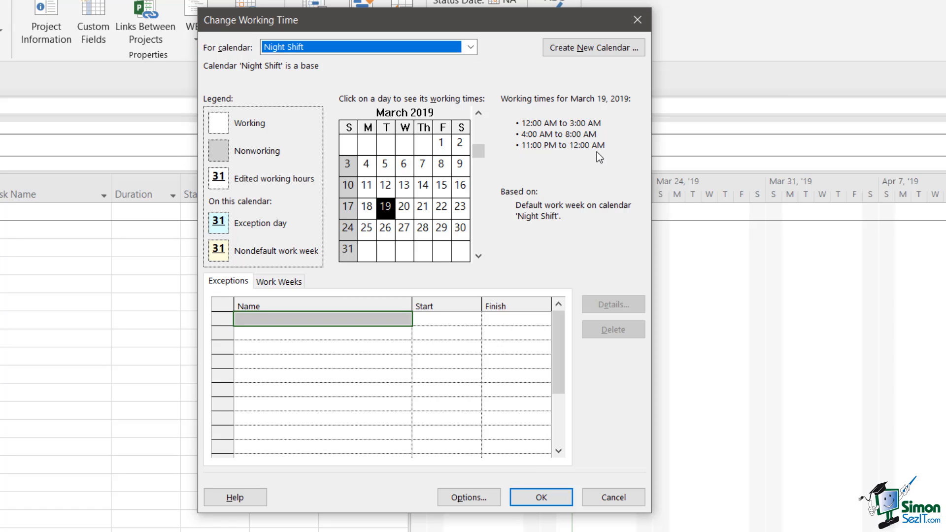
{"action": "left_click", "coordinate": [471, 48]}
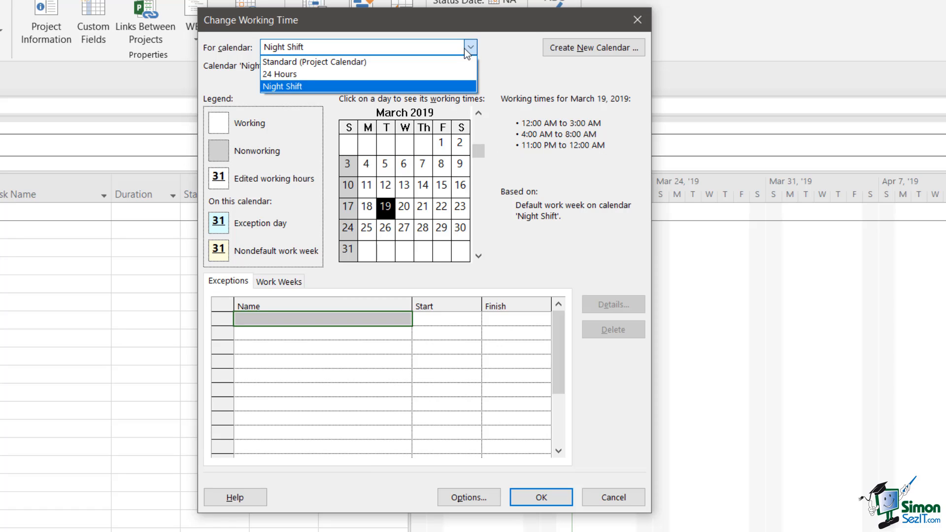
{"action": "left_click", "coordinate": [419, 62]}
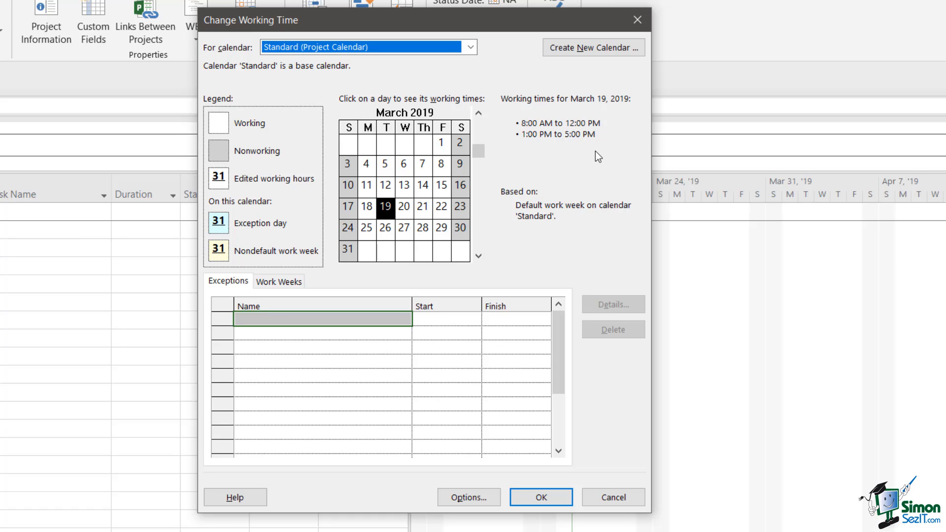
Step: Create a new base calendar named My Building Calendar as a copy of the Standard calendar
{"action": "left_click", "coordinate": [601, 50]}
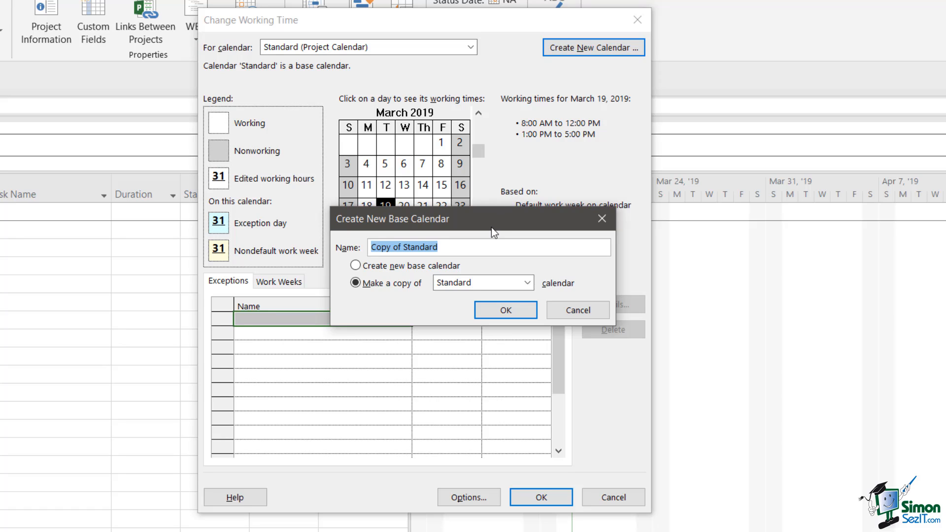
{"action": "type", "text": "My "}
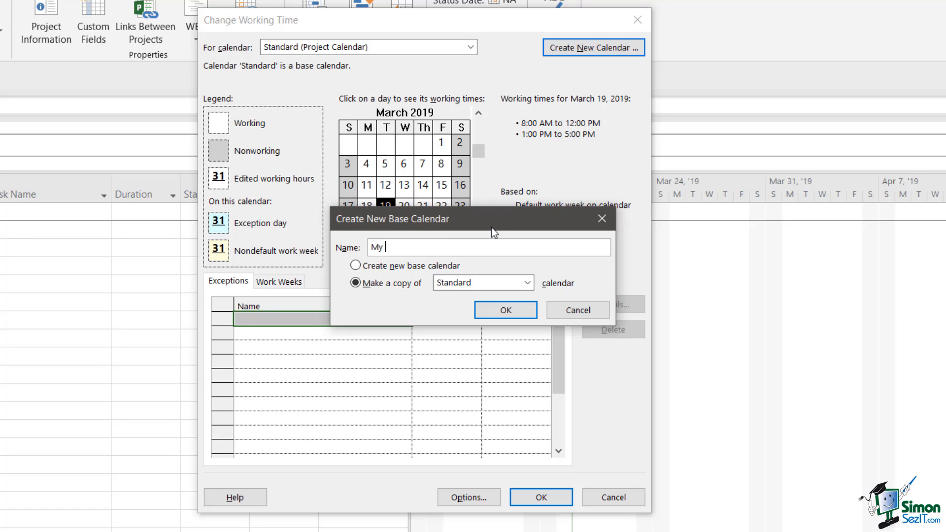
{"action": "type", "text": "Buil"}
{"action": "type", "text": "Calendar"}
{"action": "left_click", "coordinate": [495, 311]}
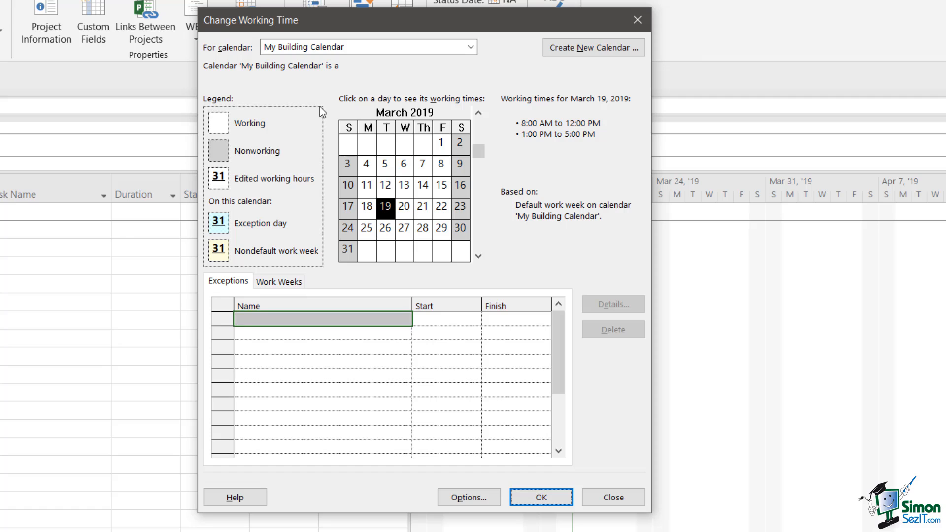
Step: Open the details of My Building Calendar's default work week and check the working times for Monday and Sunday
{"action": "left_click", "coordinate": [295, 282]}
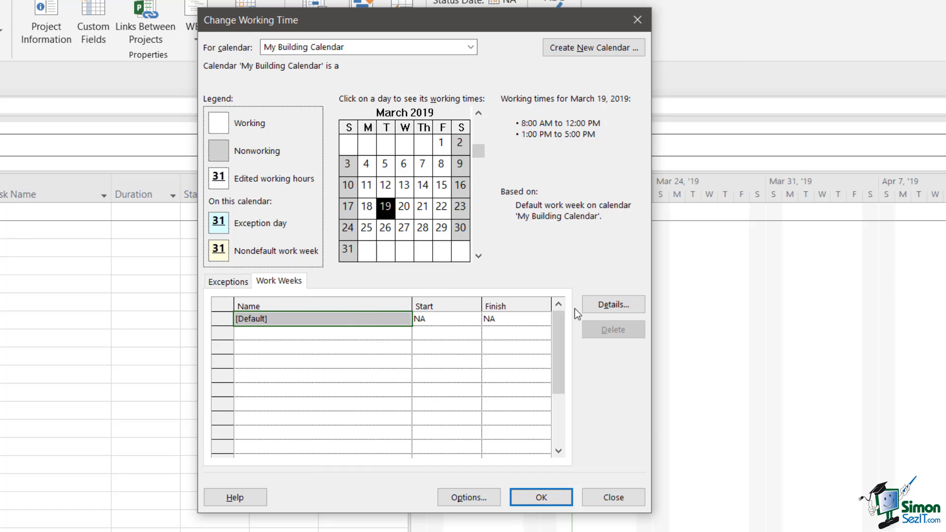
{"action": "left_click", "coordinate": [605, 307]}
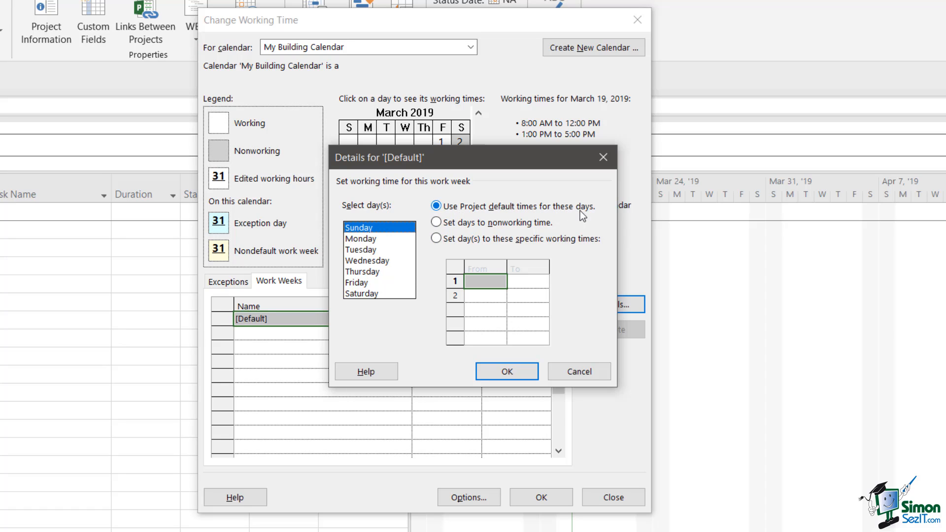
{"action": "left_click", "coordinate": [374, 241]}
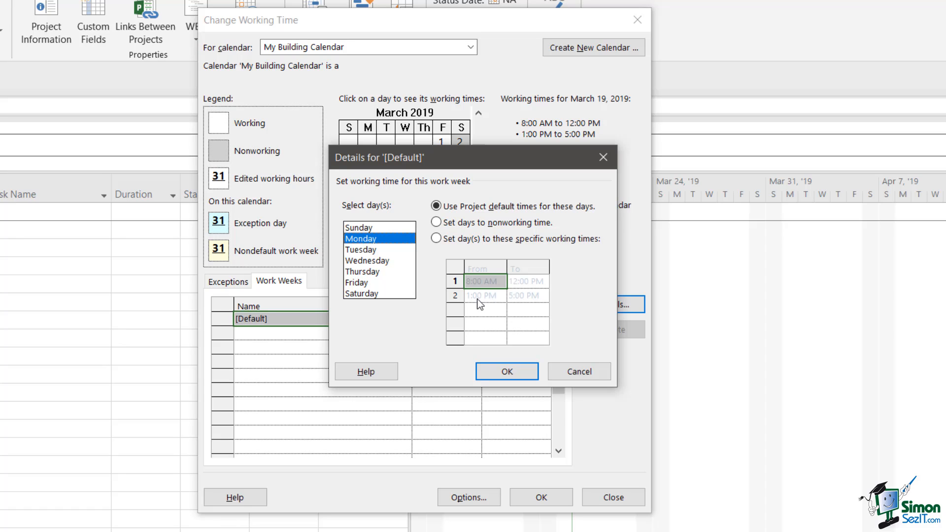
{"action": "left_click", "coordinate": [374, 229]}
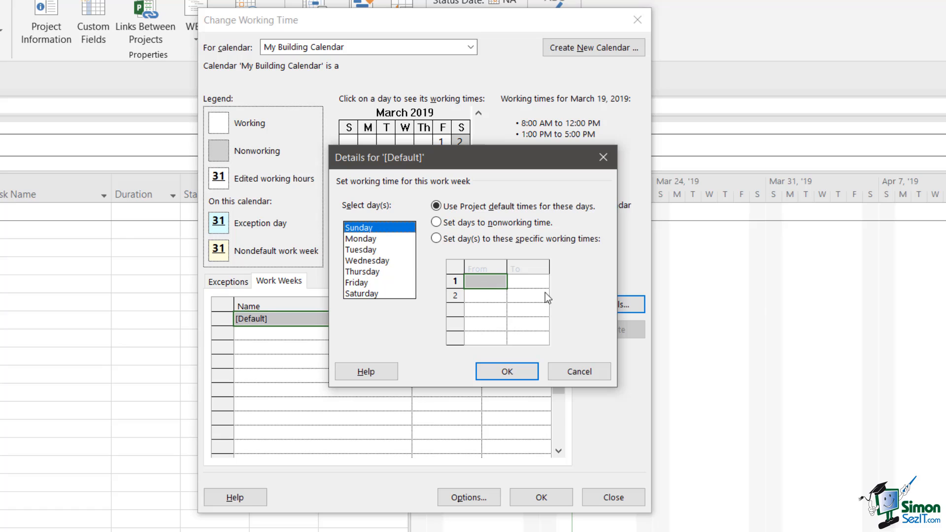
Step: Try the nonworking and specific working times options on Sunday, returning it to the project default times
{"action": "left_click", "coordinate": [441, 223]}
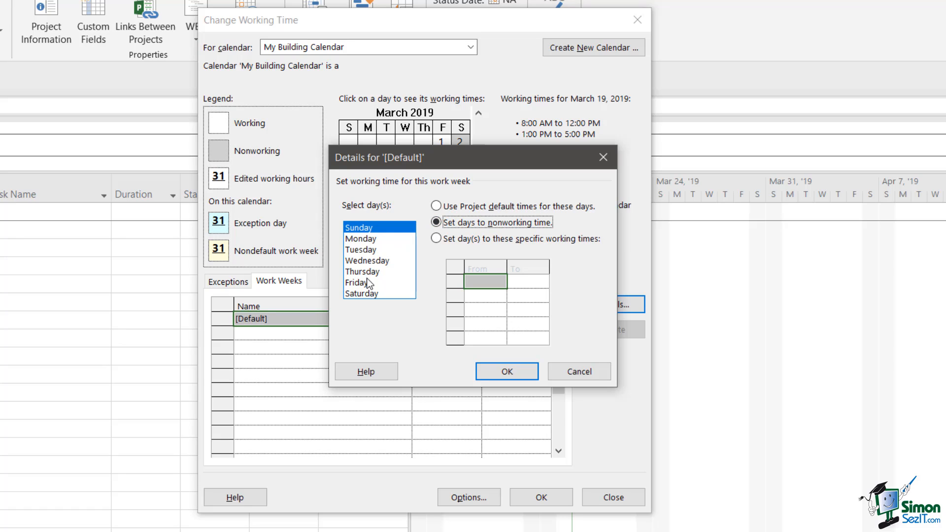
{"action": "left_click", "coordinate": [440, 238]}
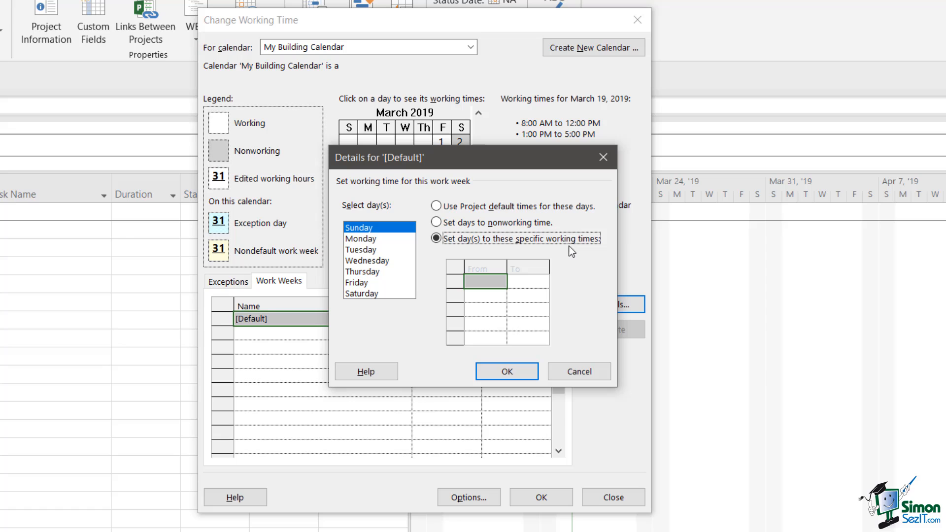
{"action": "left_click", "coordinate": [437, 206]}
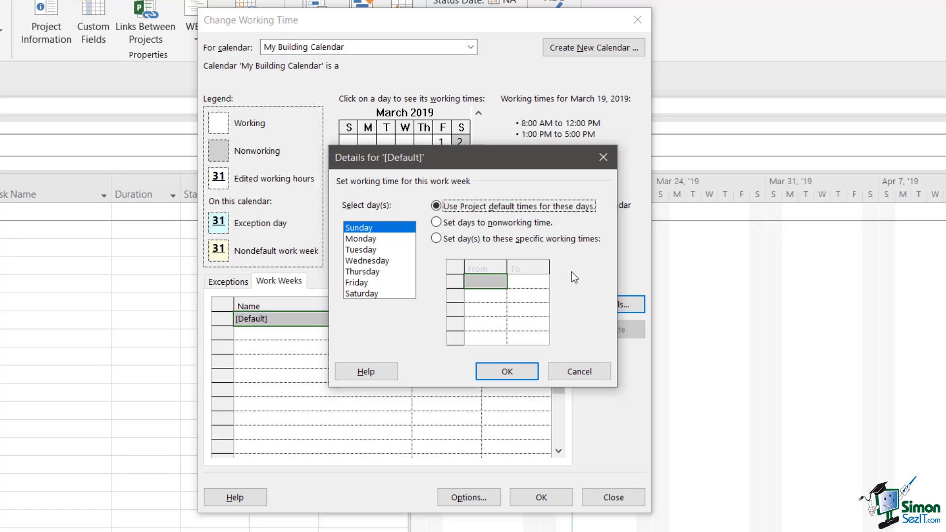
Step: Give Monday to Friday specific working times, with the first period running from 7:00 AM to 1:00 PM
{"action": "left_click", "coordinate": [365, 239]}
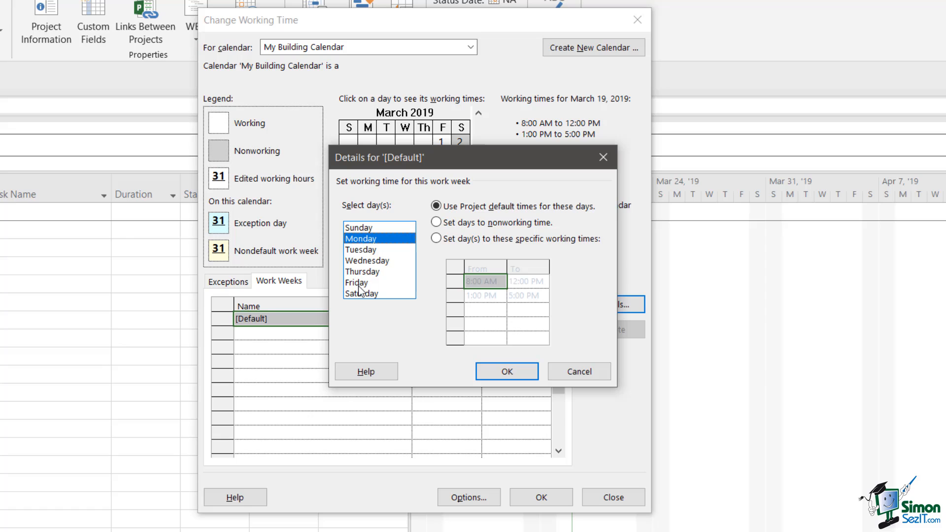
{"action": "left_click", "coordinate": [359, 284], "text": "shift"}
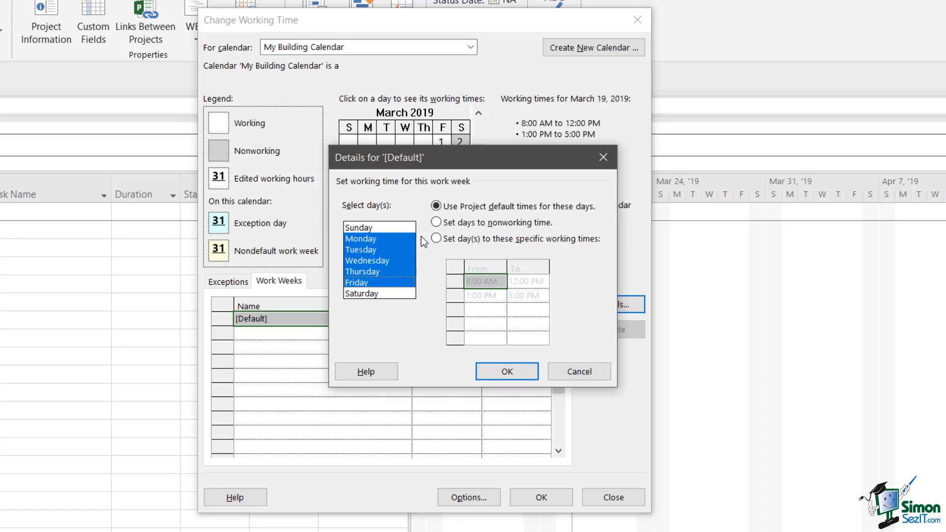
{"action": "left_click", "coordinate": [436, 238]}
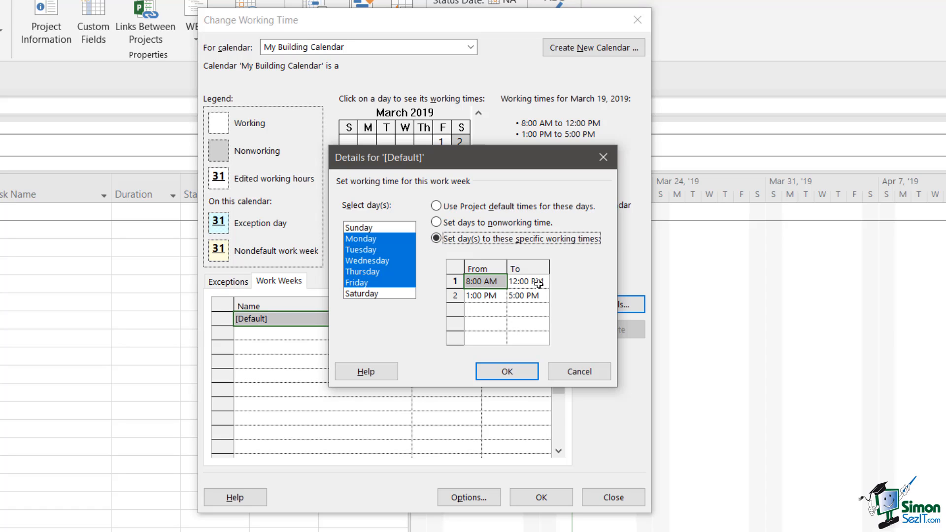
{"action": "left_click", "coordinate": [474, 282]}
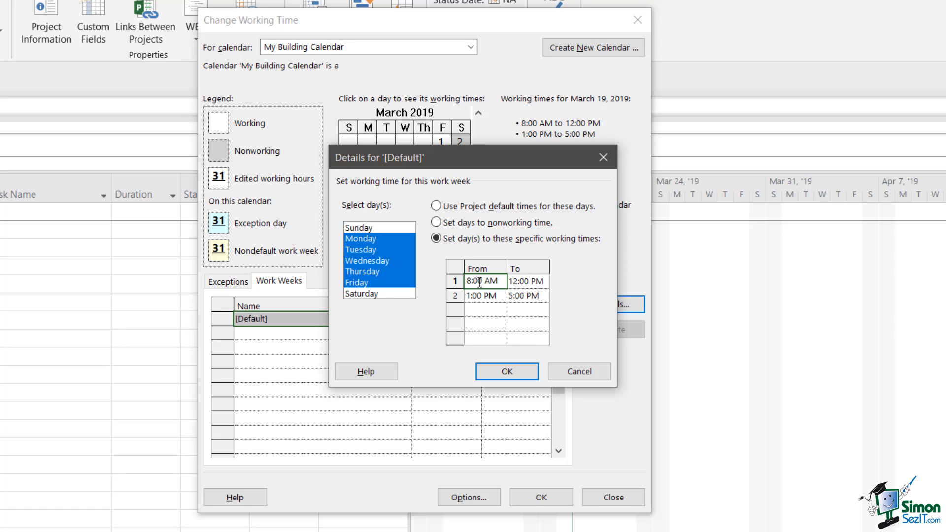
{"action": "key", "text": "BackSpace"}
{"action": "type", "text": "7"}
{"action": "left_click", "coordinate": [535, 282]}
{"action": "key", "text": "BackSpace"}
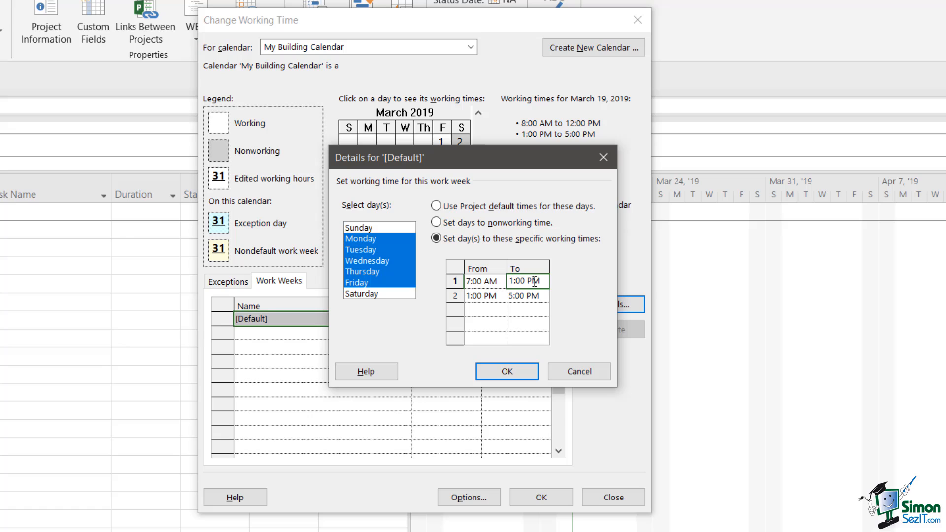
Step: Set the second working period for Monday to Friday to 2:00 PM to 8:00 PM and accept the work week details
{"action": "left_click", "coordinate": [481, 296]}
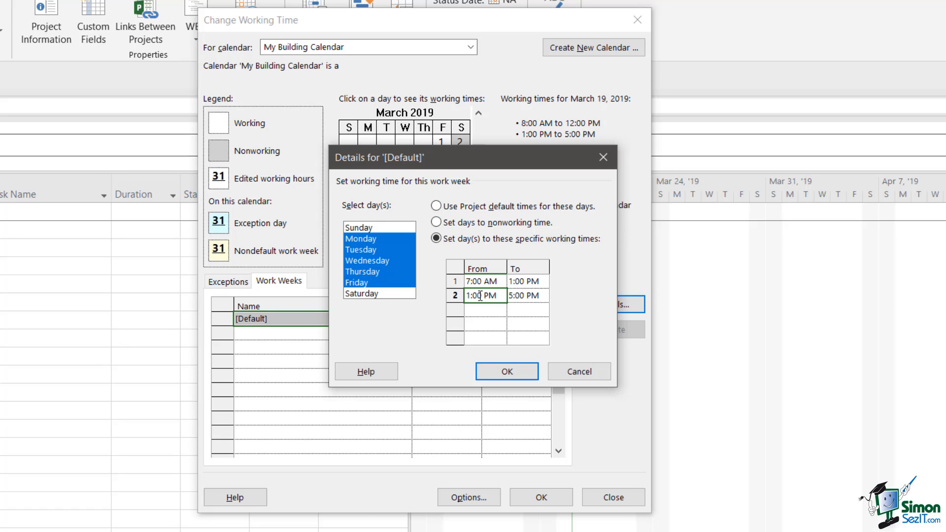
{"action": "key", "text": "BackSpace"}
{"action": "type", "text": "2"}
{"action": "left_click", "coordinate": [541, 296]}
{"action": "key", "text": "BackSpace"}
{"action": "type", "text": "8"}
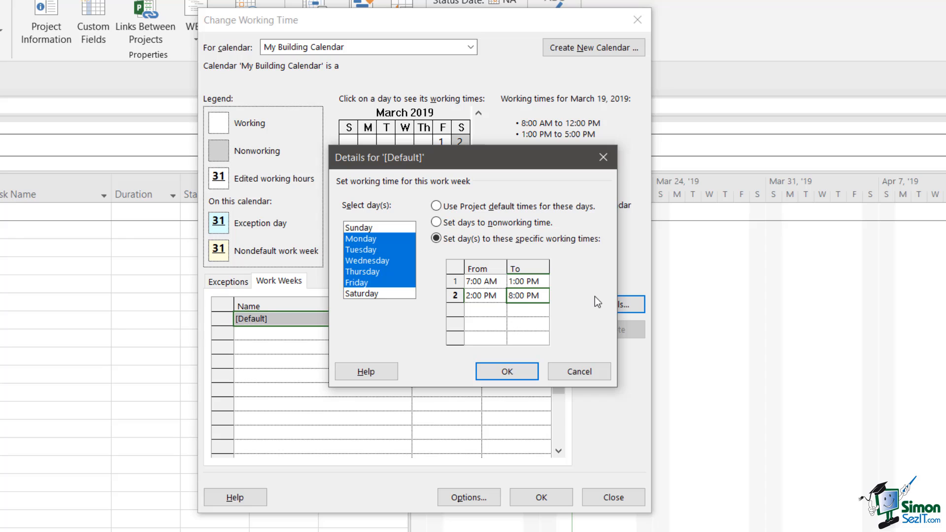
{"action": "left_click", "coordinate": [501, 378]}
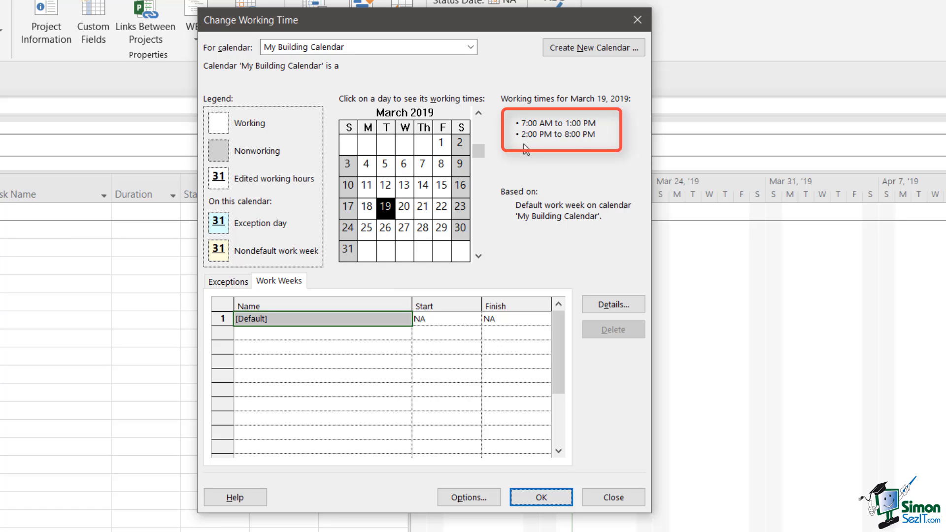
Step: Check the working times of individual days from March 17 to 22, 2019 in My Building Calendar
{"action": "left_click", "coordinate": [404, 207]}
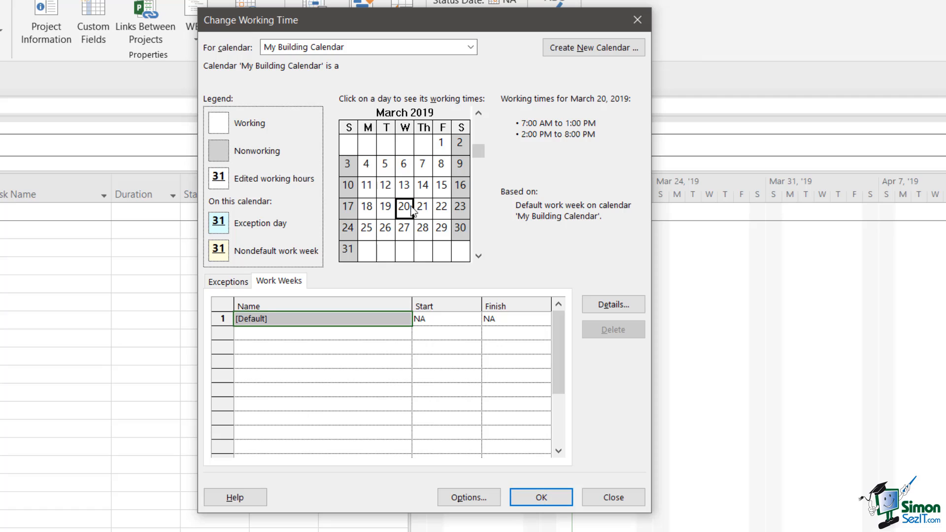
{"action": "left_click", "coordinate": [425, 208]}
{"action": "left_click", "coordinate": [445, 208]}
{"action": "left_click", "coordinate": [369, 212]}
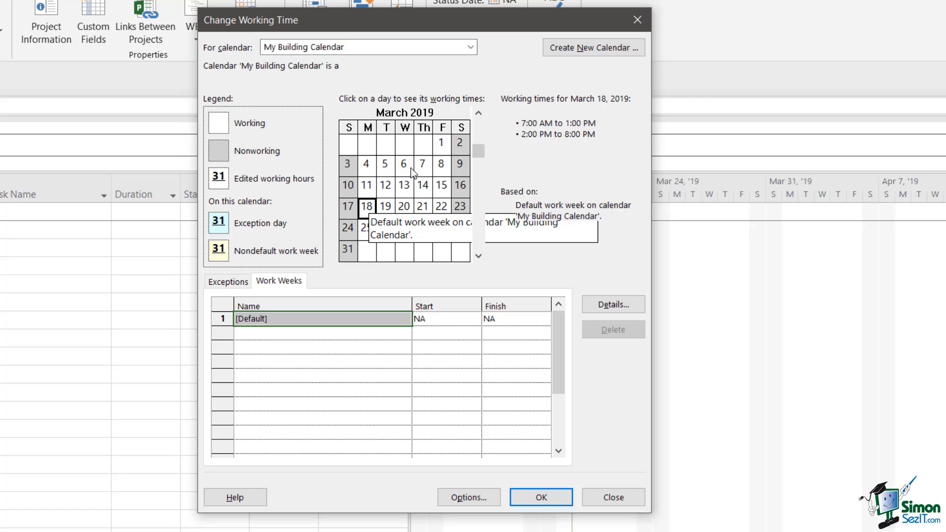
{"action": "left_click", "coordinate": [351, 206]}
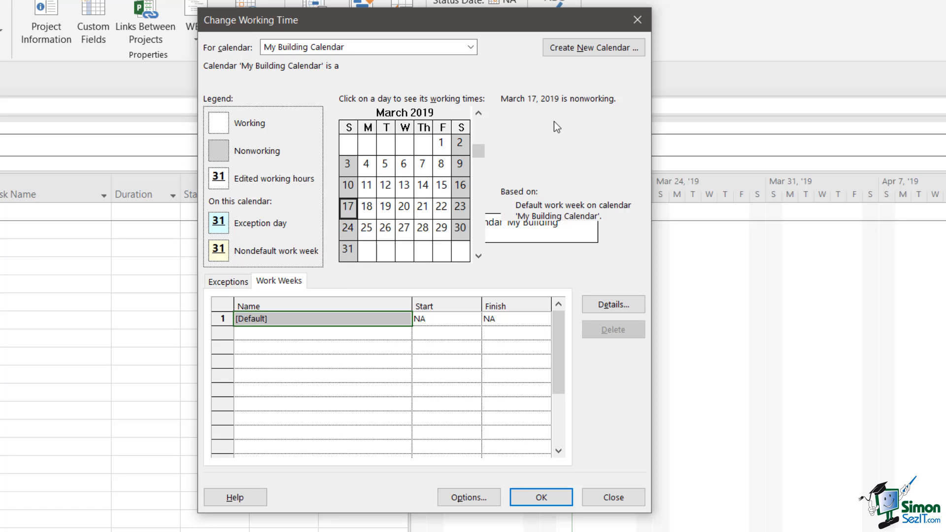
{"action": "left_click", "coordinate": [367, 207]}
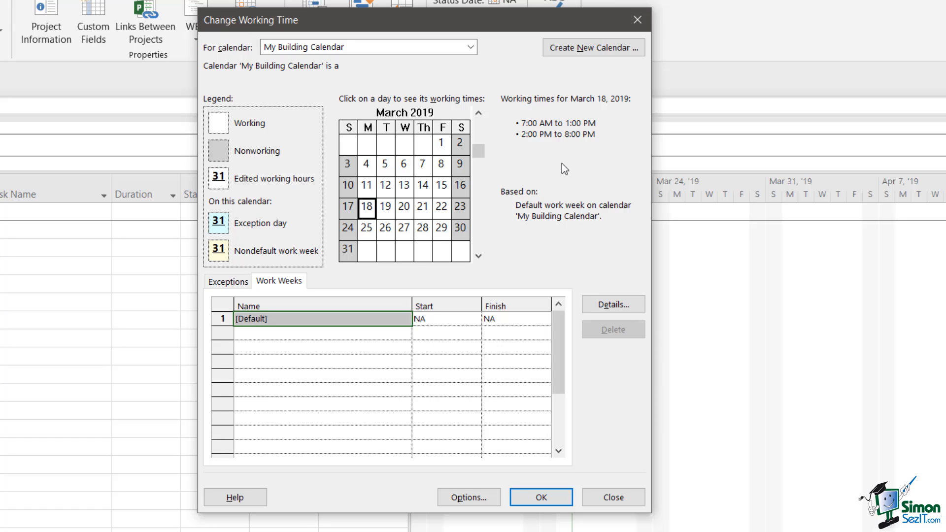
Step: In the schedule options for Road Fix 01.mpp, set hours per day to 12 and hours per week to 60
{"action": "left_click", "coordinate": [470, 498]}
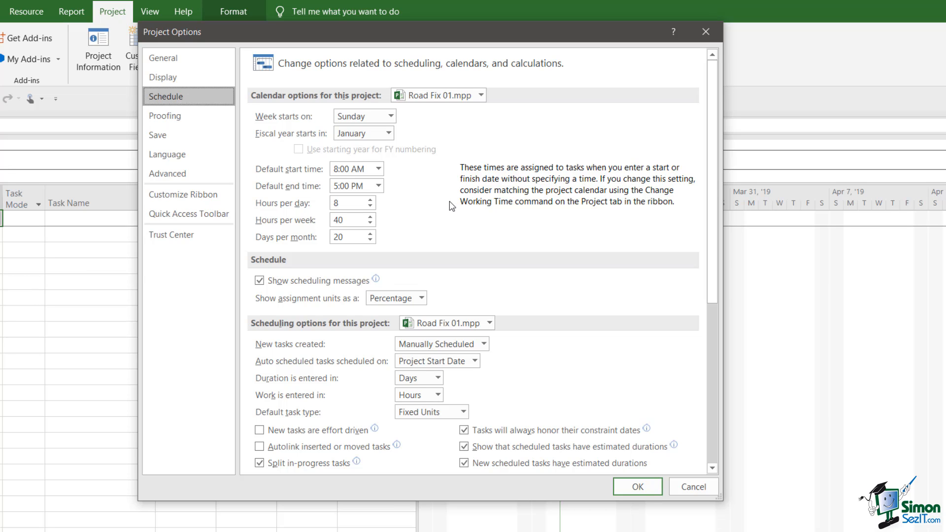
{"action": "left_click", "coordinate": [370, 200]}
{"action": "left_click", "coordinate": [371, 199]}
{"action": "left_click", "coordinate": [370, 199]}
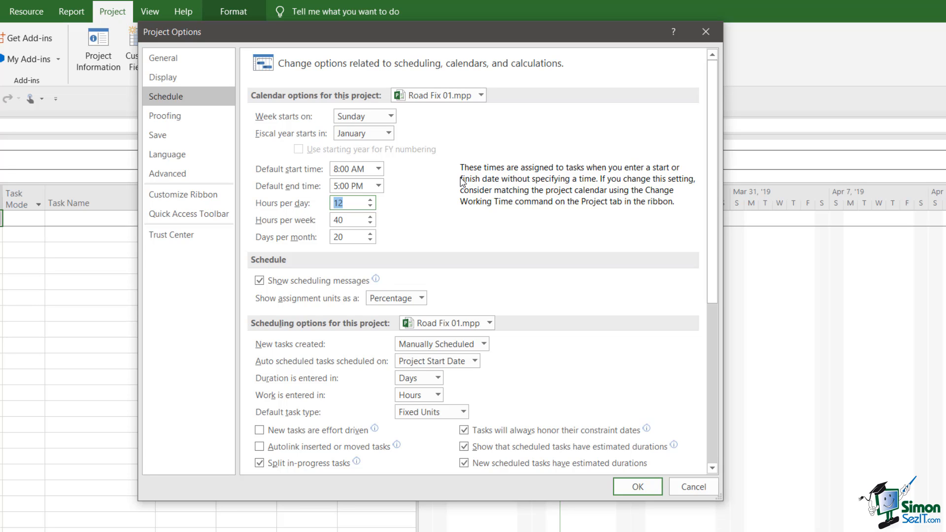
{"action": "left_click", "coordinate": [370, 217]}
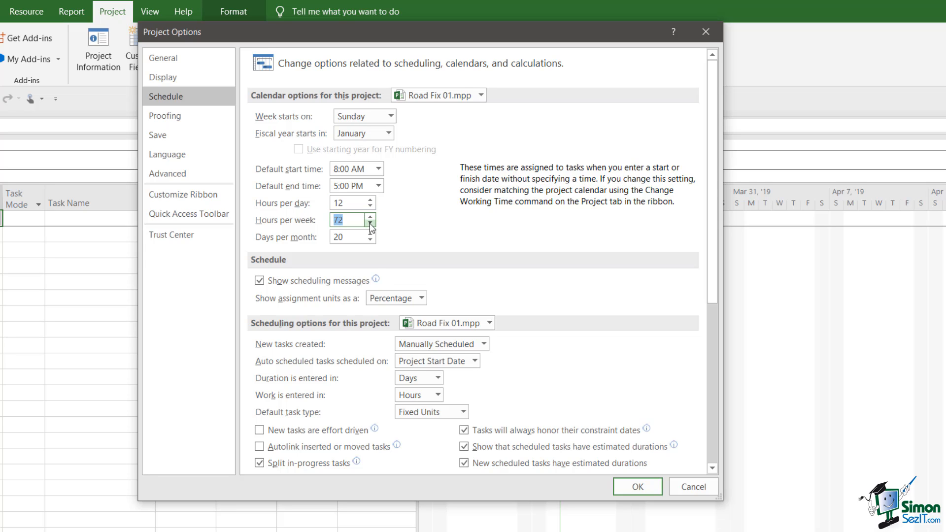
{"action": "left_click", "coordinate": [351, 222]}
{"action": "key", "text": "BackSpace"}
{"action": "type", "text": "0"}
Step: Set the project's default start time to 7:00 AM and default end time to 8:00 PM, and accept the options
{"action": "left_click", "coordinate": [379, 170]}
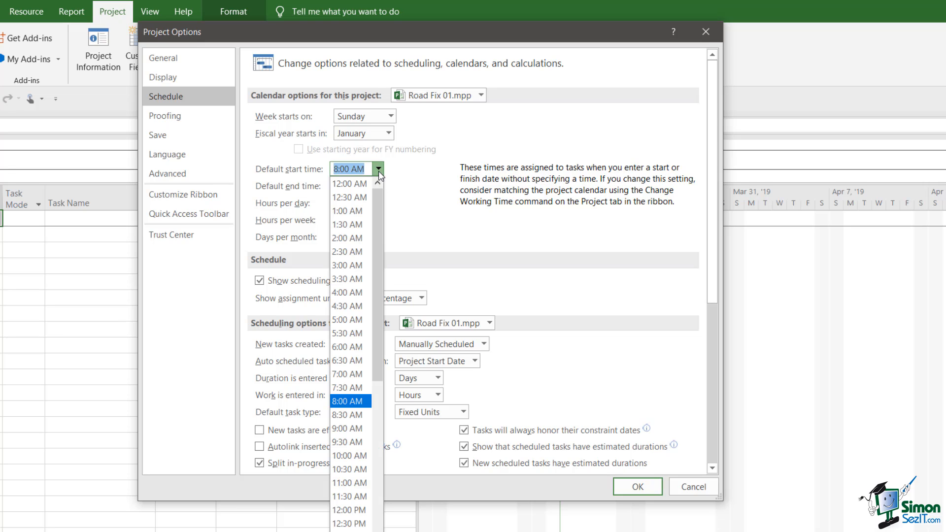
{"action": "left_click", "coordinate": [348, 374]}
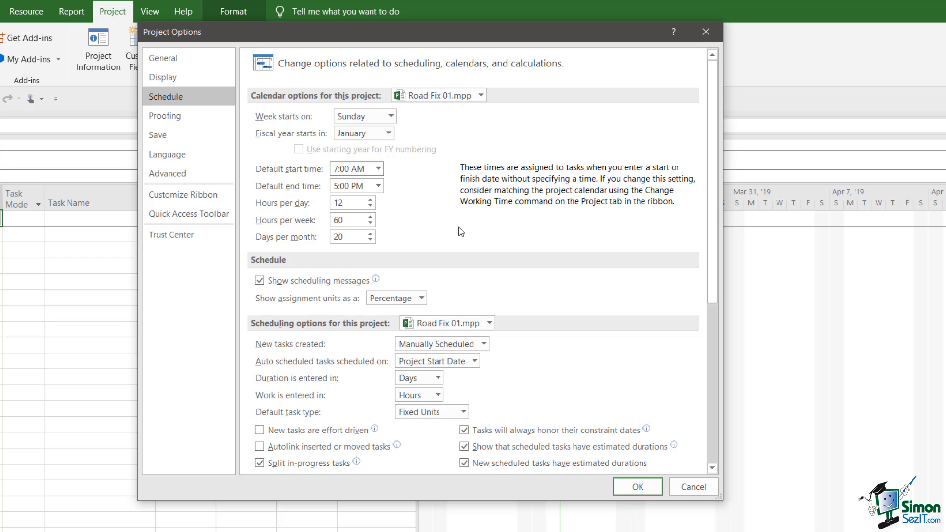
{"action": "left_click", "coordinate": [378, 187]}
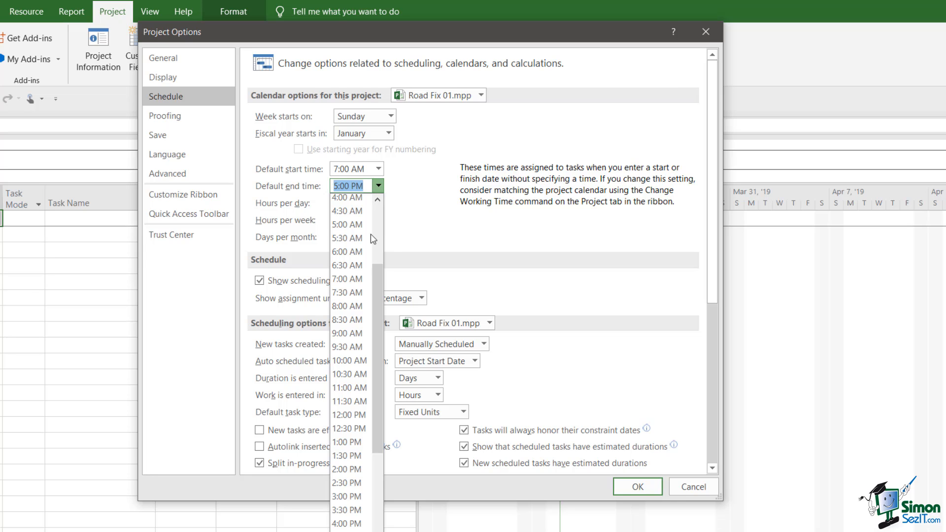
{"action": "scroll", "coordinate": [376, 410], "scroll_direction": "down", "scroll_amount": 4}
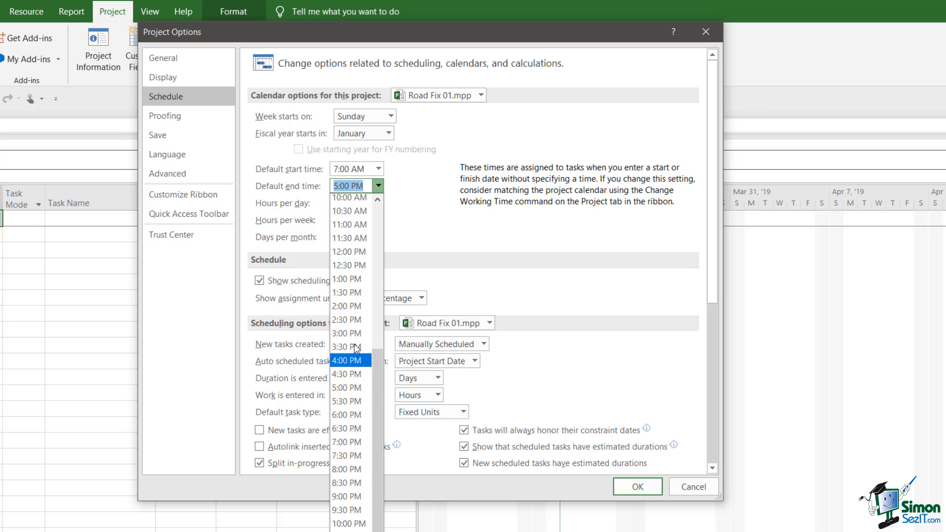
{"action": "left_click", "coordinate": [347, 469]}
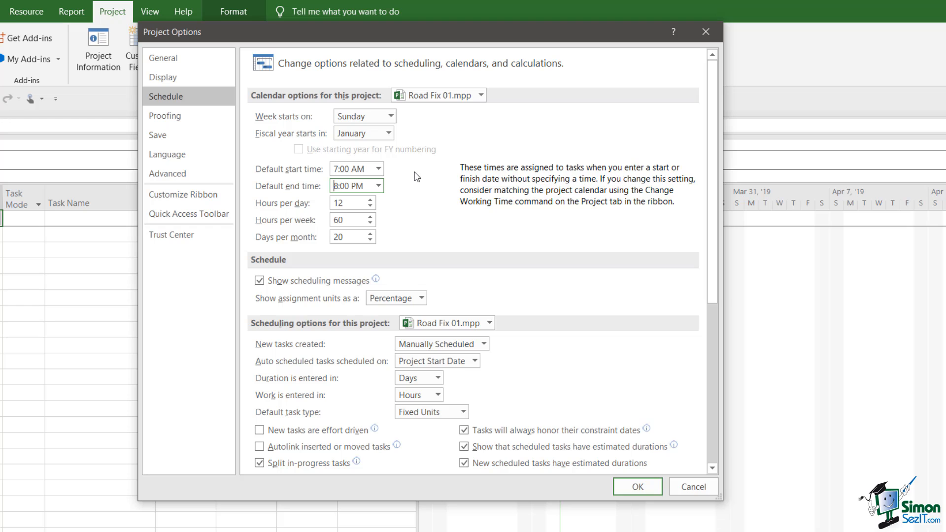
{"action": "left_click", "coordinate": [636, 487]}
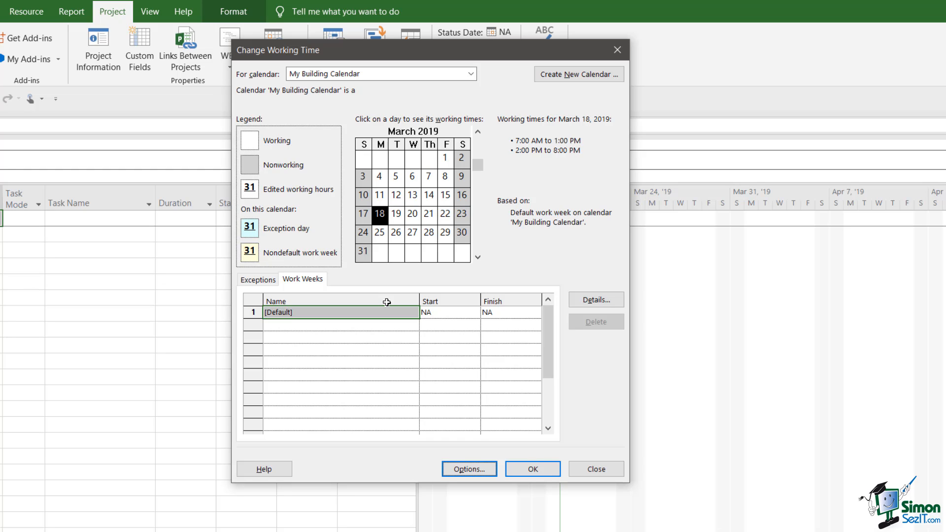
Step: Add a calendar exception named Easter Monday on March 25, 2019 to My Building Calendar
{"action": "left_click", "coordinate": [261, 280]}
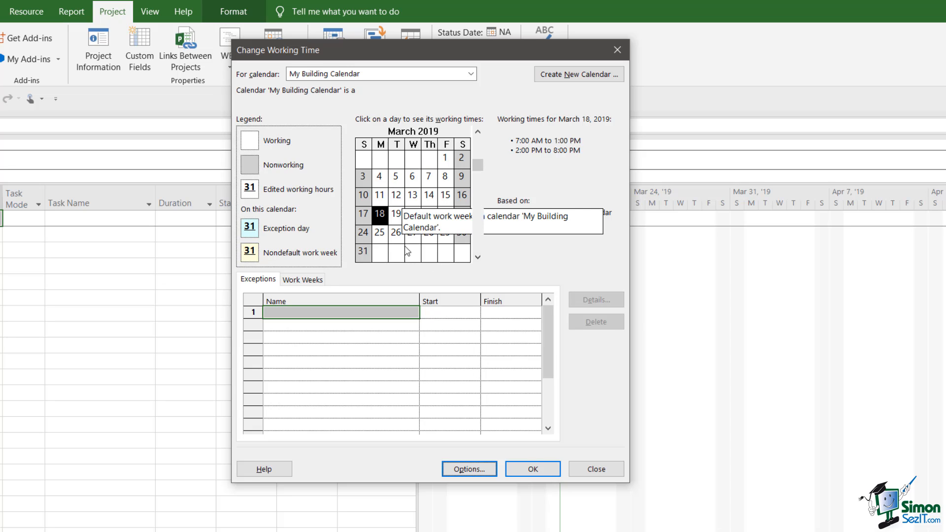
{"action": "left_click", "coordinate": [379, 232]}
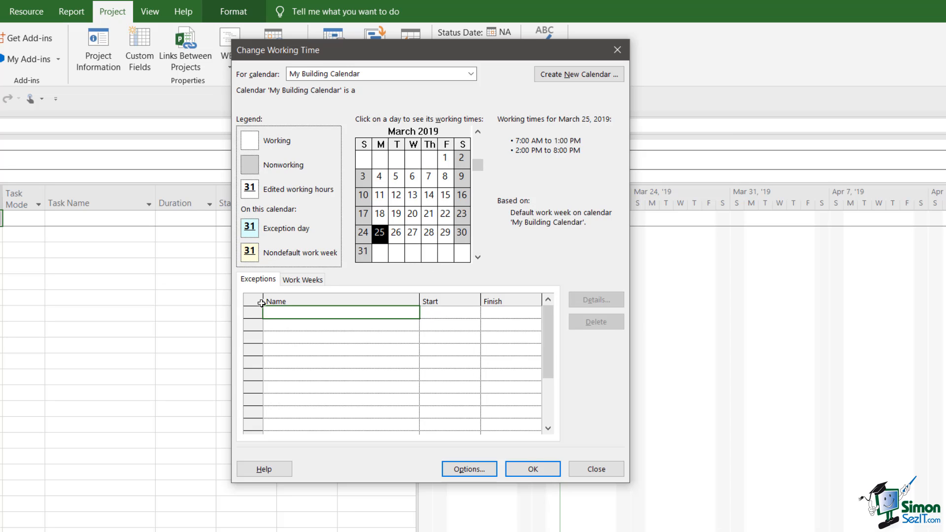
{"action": "left_click", "coordinate": [277, 309]}
{"action": "type", "text": "Easter monday"}
{"action": "key", "text": "BackSpace"}
{"action": "key", "text": "BackSpace"}
{"action": "key", "text": "BackSpace"}
{"action": "key", "text": "BackSpace"}
{"action": "key", "text": "BackSpace"}
{"action": "key", "text": "BackSpace"}
{"action": "type", "text": "Monday"}
{"action": "key", "text": "Return"}
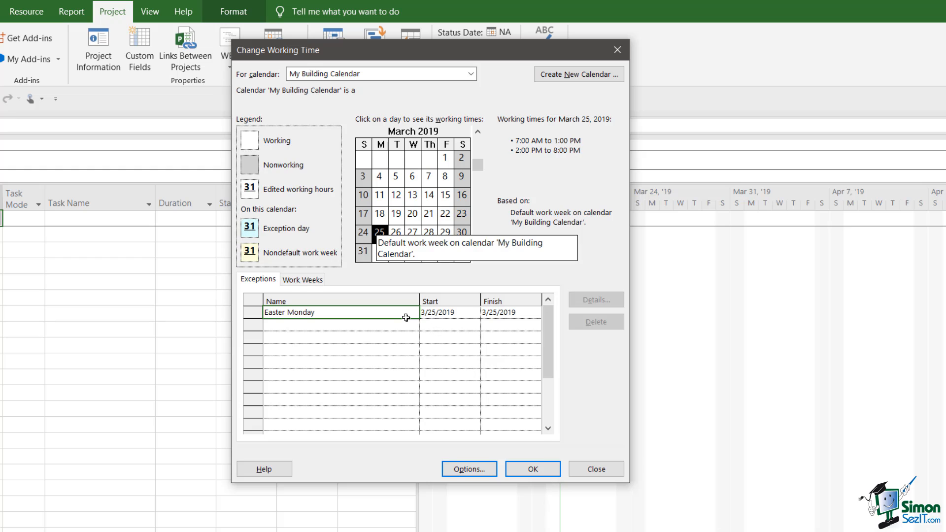
{"action": "left_click", "coordinate": [450, 253]}
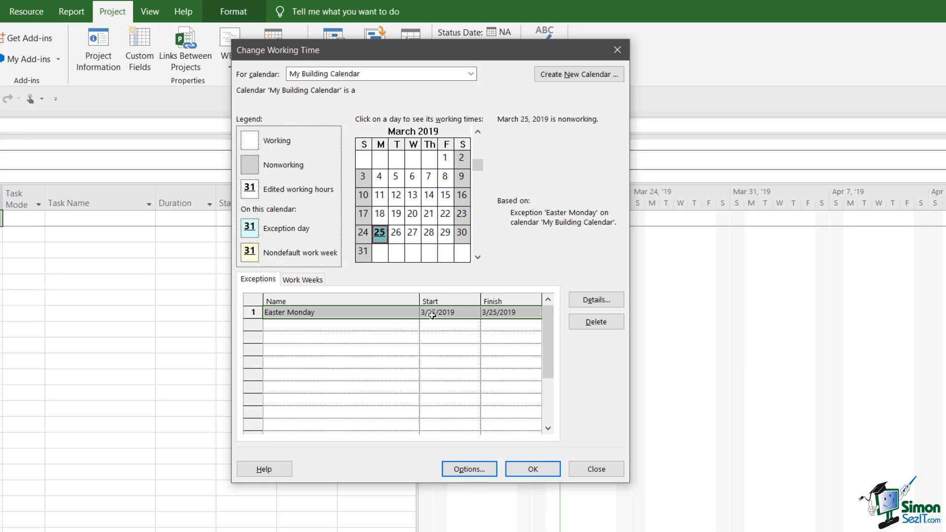
Step: Review the working time and recurrence details of the Easter Monday exception
{"action": "left_click", "coordinate": [594, 301]}
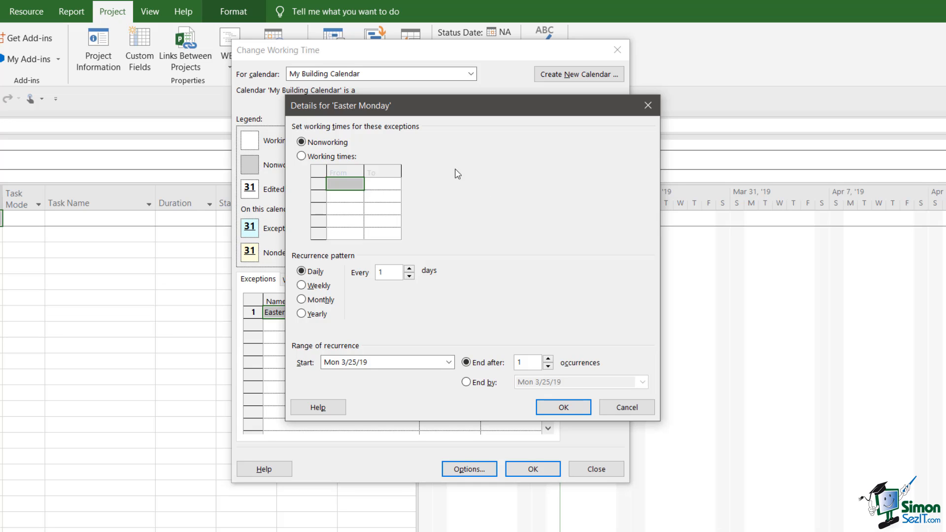
{"action": "left_click", "coordinate": [567, 411]}
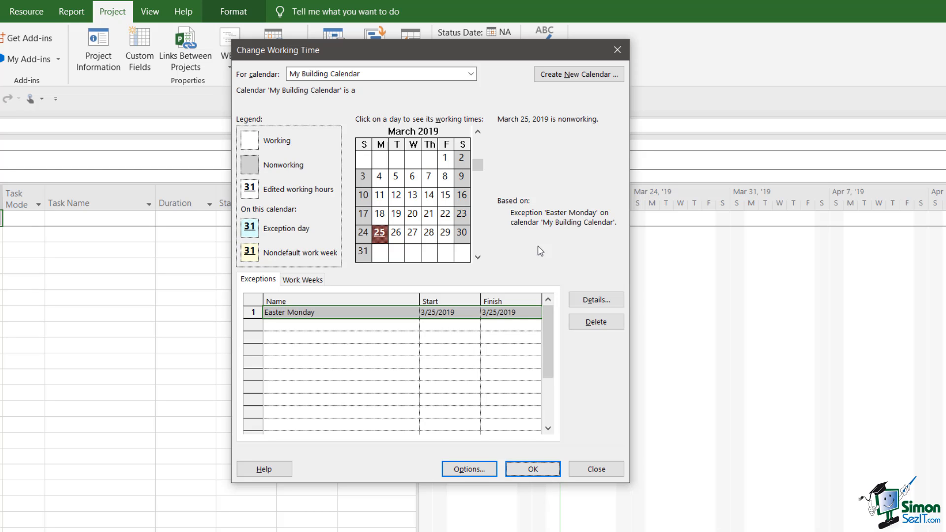
{"action": "left_click", "coordinate": [595, 299]}
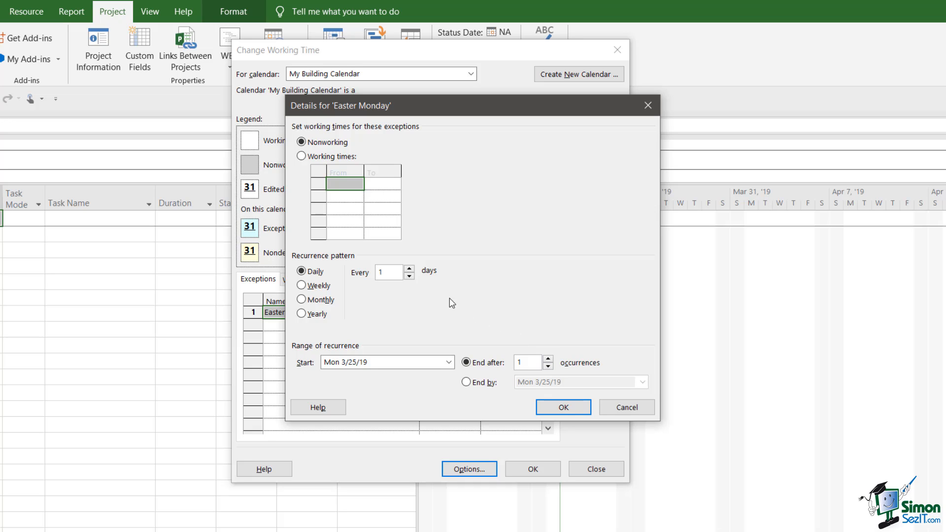
{"action": "key", "text": "Return"}
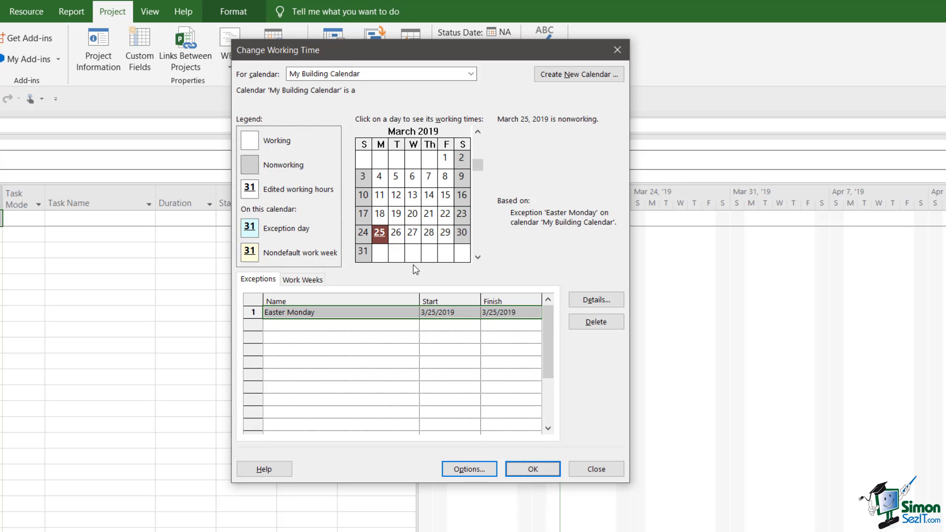
Step: Add a calendar exception named Christmas Day on December 25, 2019
{"action": "left_click", "coordinate": [477, 258]}
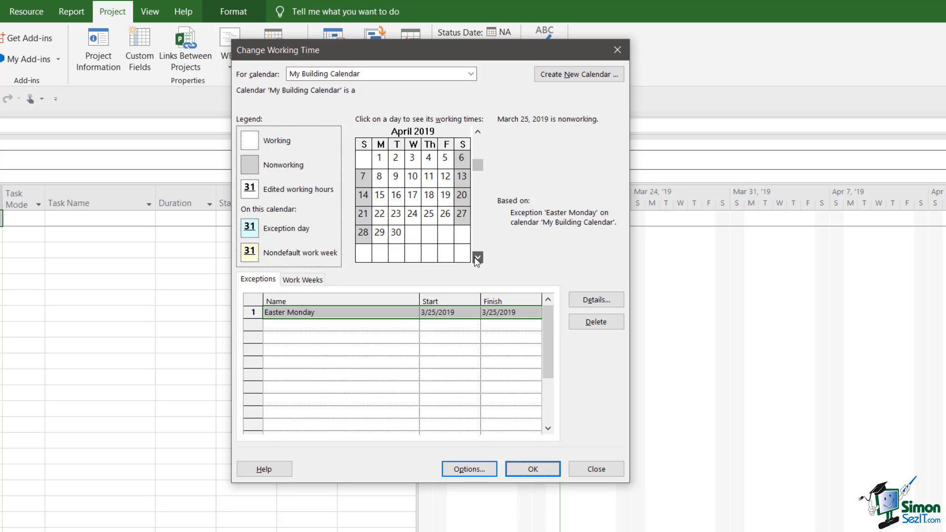
{"action": "left_click", "coordinate": [478, 258]}
{"action": "left_click", "coordinate": [477, 258]}
{"action": "left_click", "coordinate": [478, 258]}
{"action": "left_click", "coordinate": [477, 258]}
{"action": "left_click", "coordinate": [478, 257]}
{"action": "left_click", "coordinate": [477, 257]}
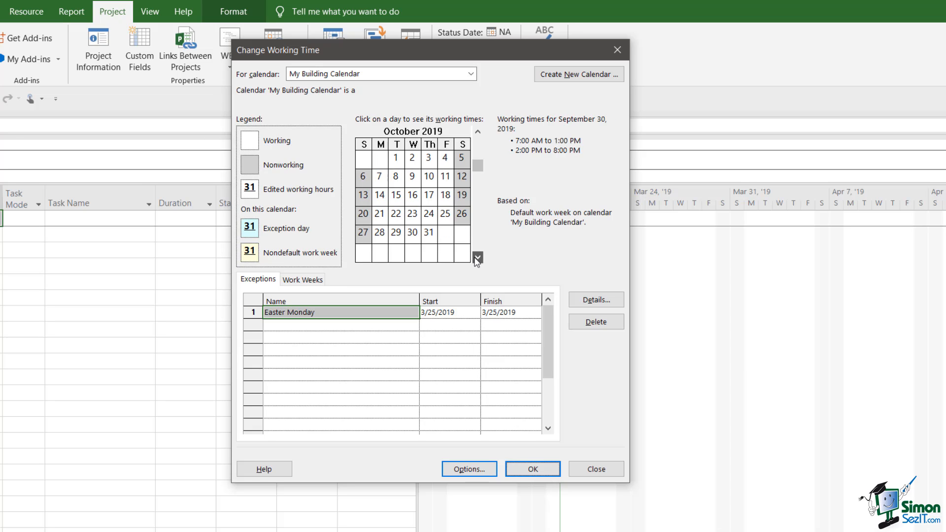
{"action": "left_click", "coordinate": [477, 257]}
{"action": "left_click", "coordinate": [478, 257]}
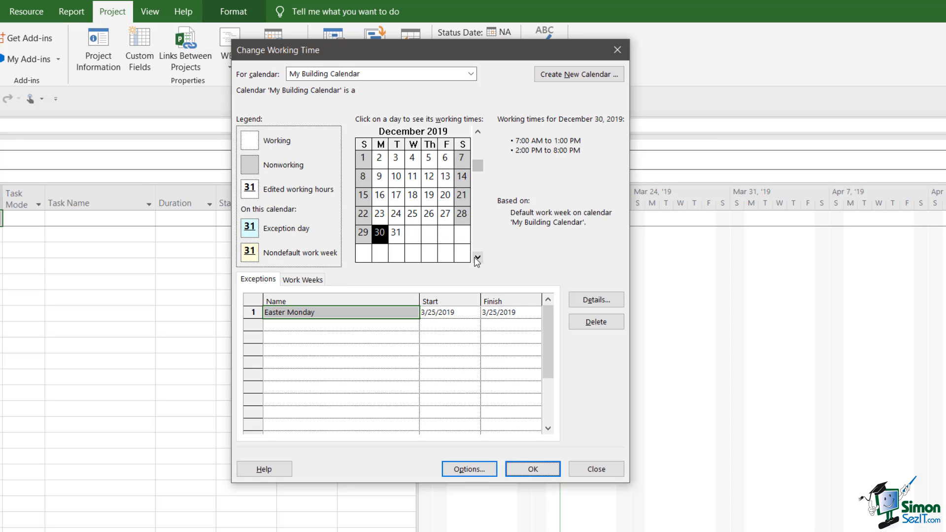
{"action": "left_click", "coordinate": [416, 217]}
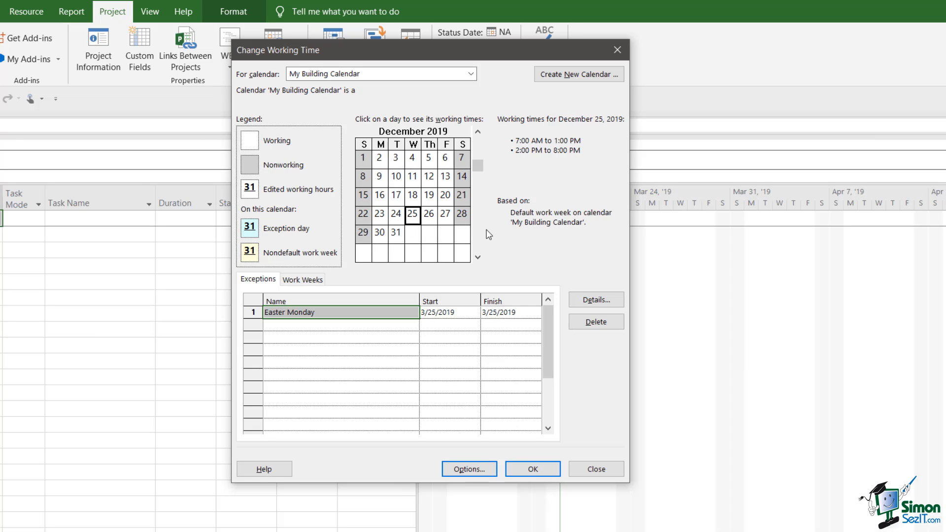
{"action": "left_click", "coordinate": [281, 326]}
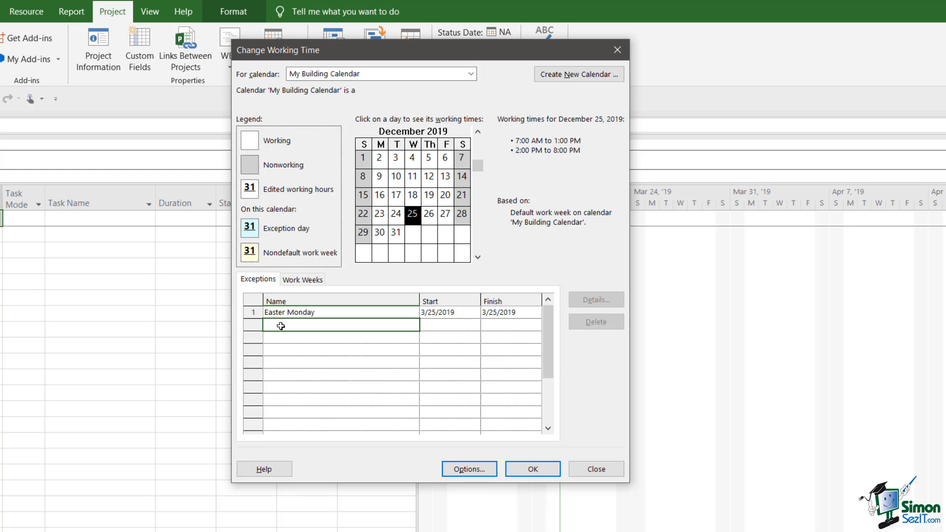
{"action": "type", "text": "Christmas Day"}
{"action": "key", "text": "Return"}
Step: Make the Christmas Day exception recur yearly on December 25, ending after 10 occurrences, and save the working time changes
{"action": "left_click", "coordinate": [587, 301]}
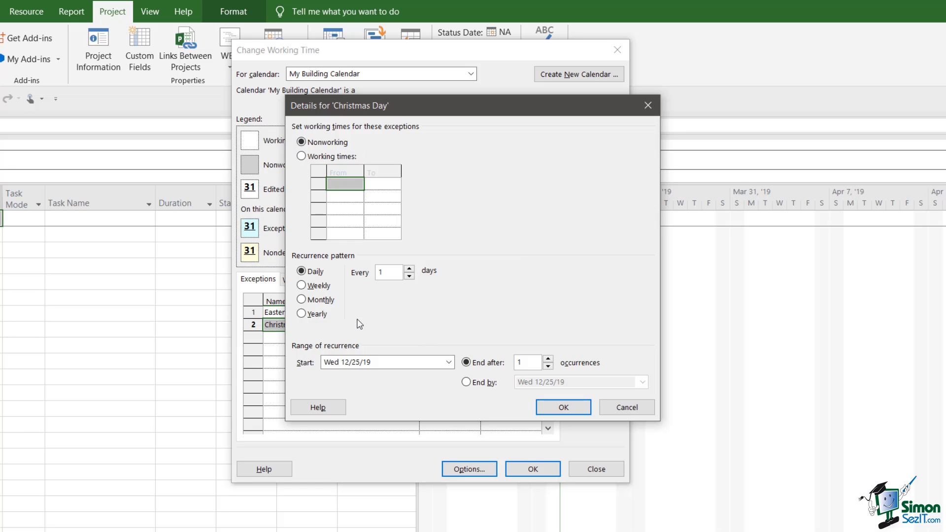
{"action": "left_click", "coordinate": [301, 314]}
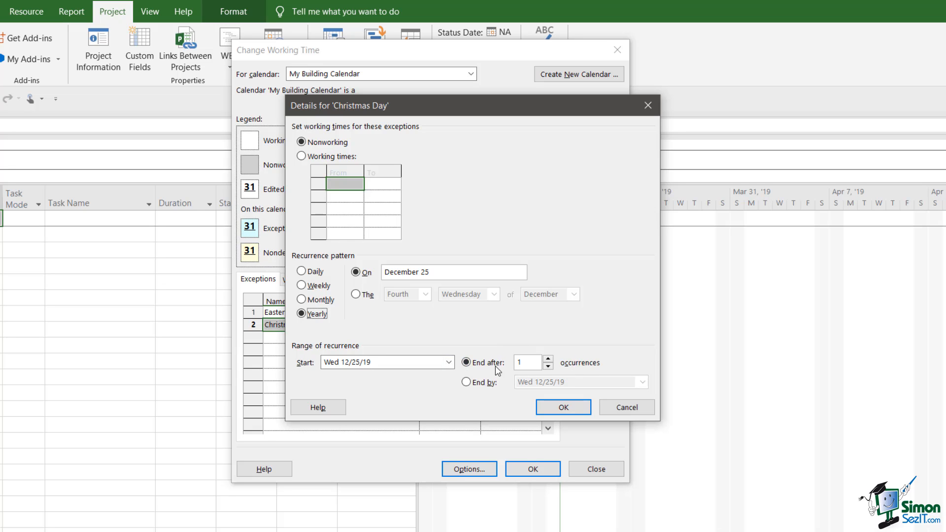
{"action": "left_click", "coordinate": [548, 360]}
{"action": "left_click", "coordinate": [548, 359]}
{"action": "left_click", "coordinate": [548, 360]}
{"action": "left_click", "coordinate": [548, 359]}
{"action": "left_click", "coordinate": [548, 359]}
{"action": "left_click", "coordinate": [548, 359]}
{"action": "left_click", "coordinate": [549, 359]}
{"action": "left_click", "coordinate": [549, 359]}
{"action": "left_click", "coordinate": [549, 358]}
{"action": "left_click", "coordinate": [565, 408]}
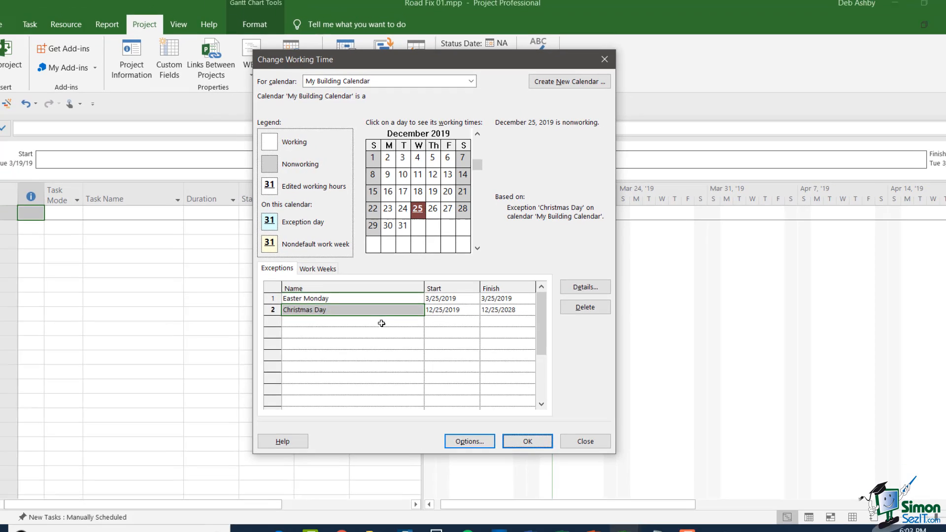
{"action": "left_click", "coordinate": [525, 429]}
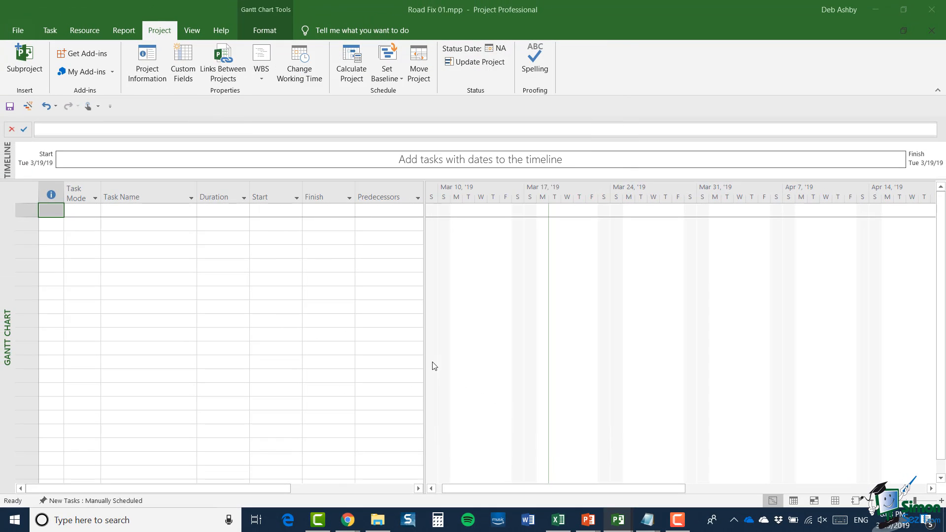
Step: Assign My Building Calendar as the project calendar in the Road Fix 01 project information
{"action": "left_click", "coordinate": [149, 68]}
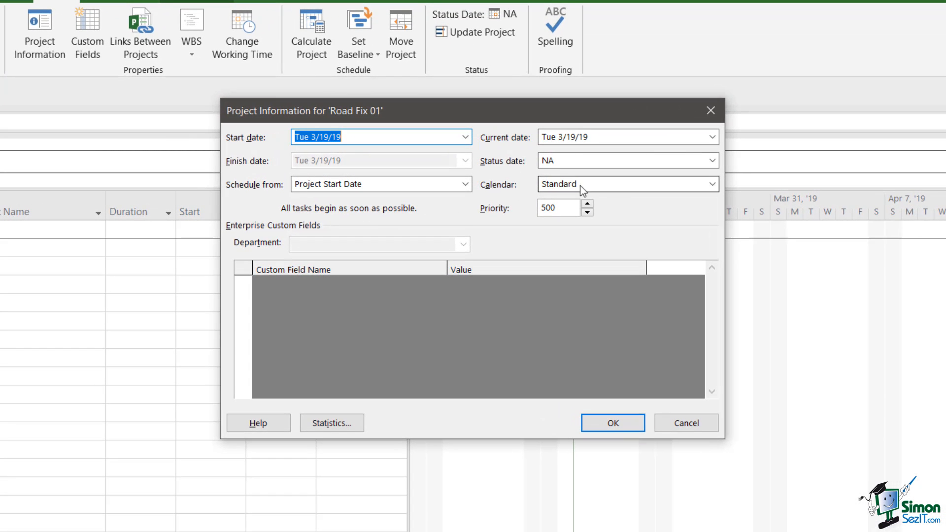
{"action": "left_click", "coordinate": [712, 184]}
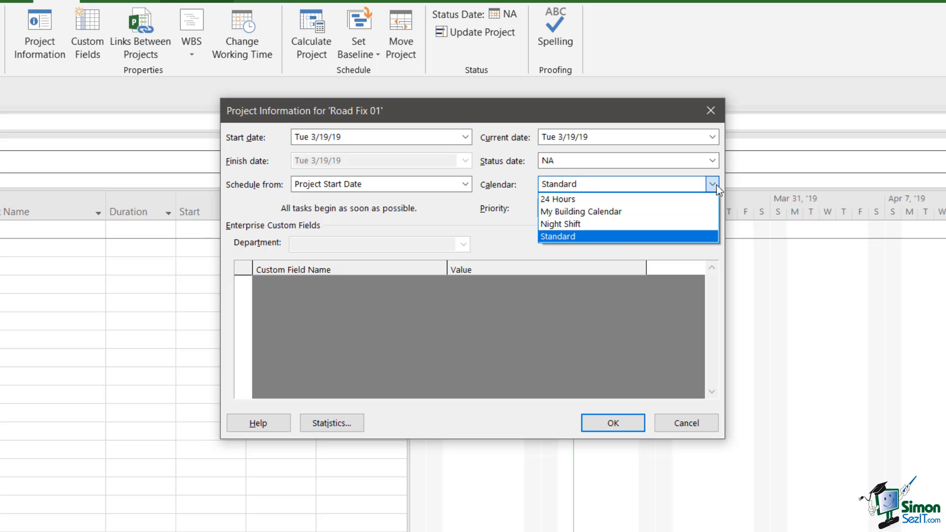
{"action": "left_click", "coordinate": [616, 212]}
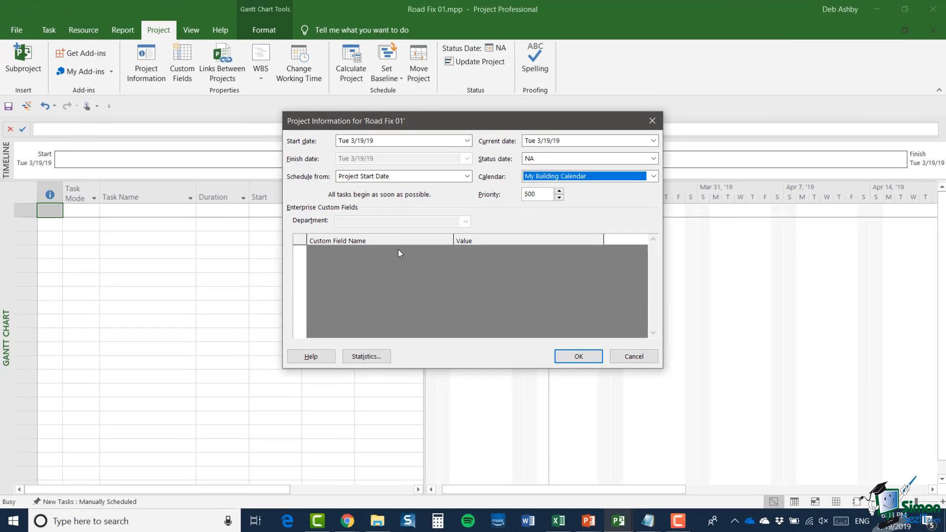
{"action": "left_click", "coordinate": [579, 357]}
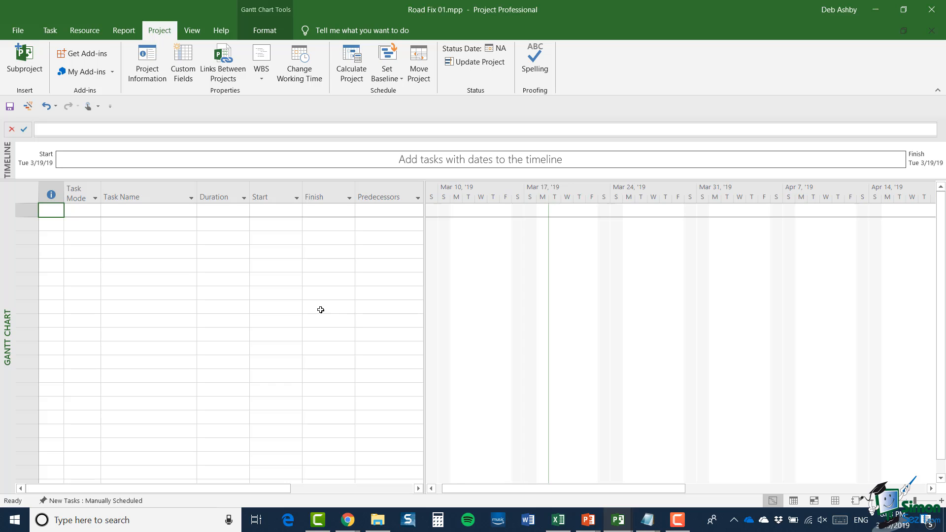